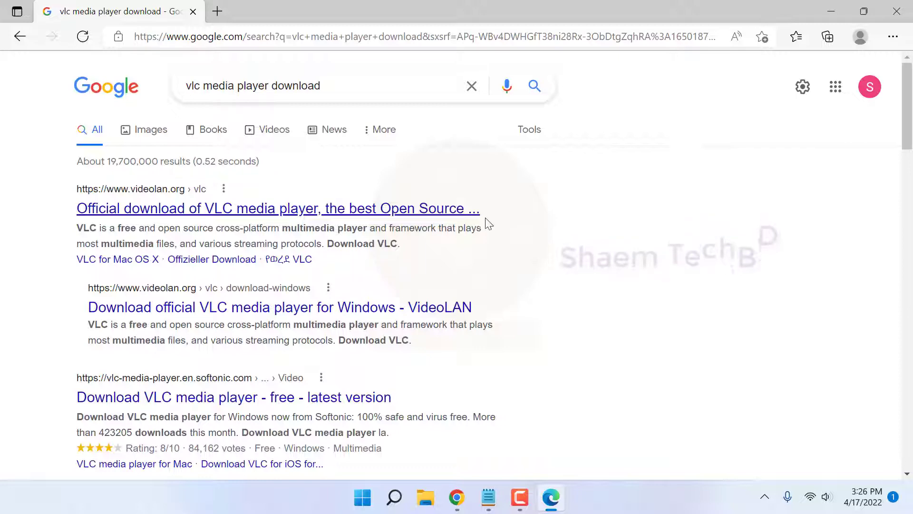
- Open Softonic's "Download VLC media player - free - latest version" page from the search results
scroll(631, 237, down, 1)
scroll(631, 237, down, 1)
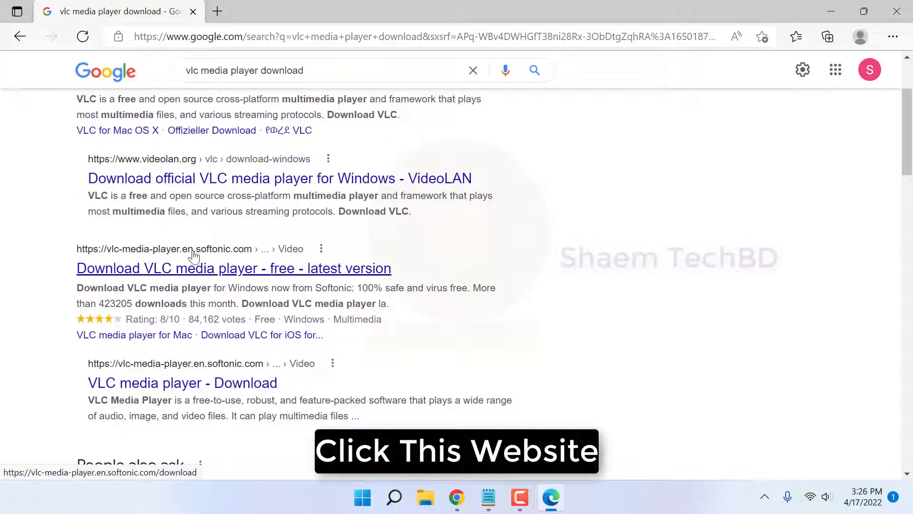
click(217, 269)
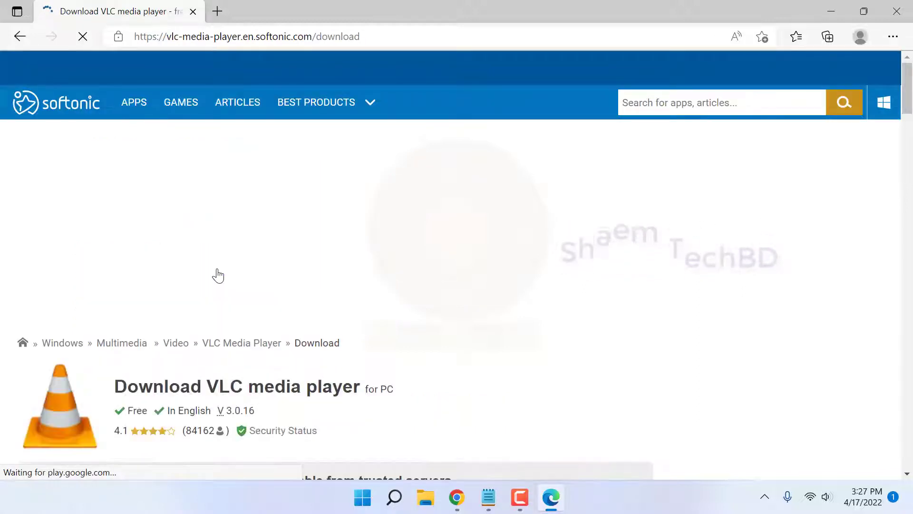
- Download the free PC installer for VLC media player from Softonic and dismiss the site's notification request
scroll(218, 275, down, 3)
scroll(217, 268, down, 1)
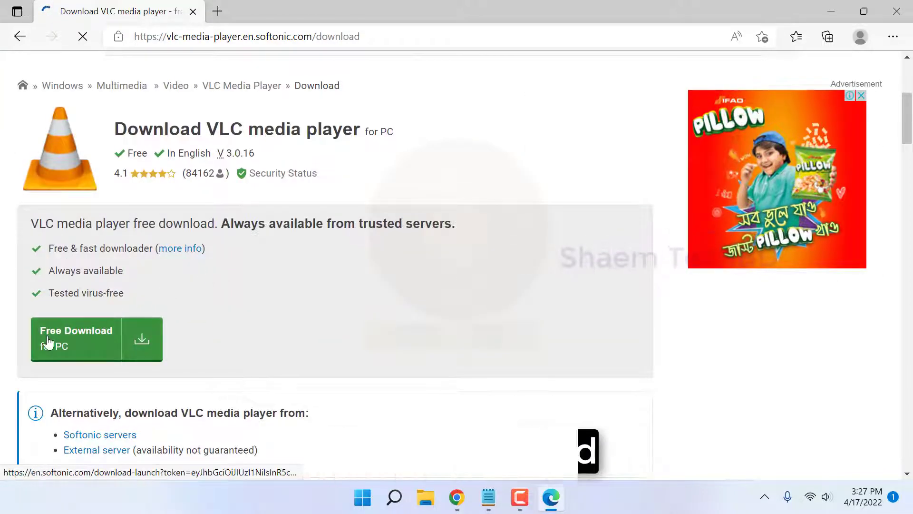
click(66, 347)
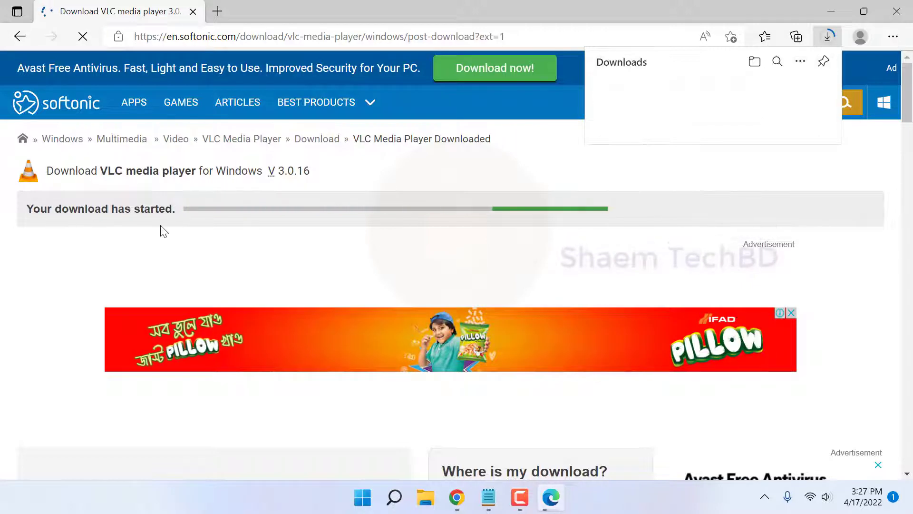
mouse_move(807, 78)
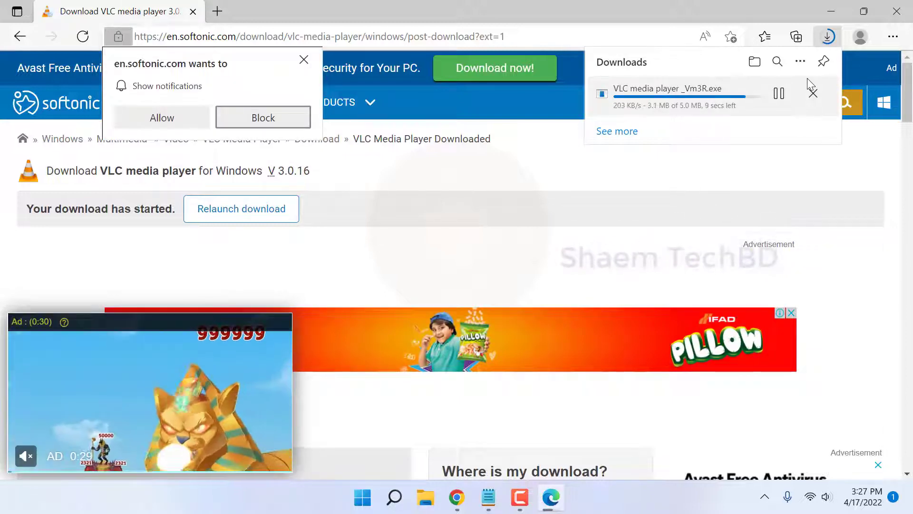
click(304, 60)
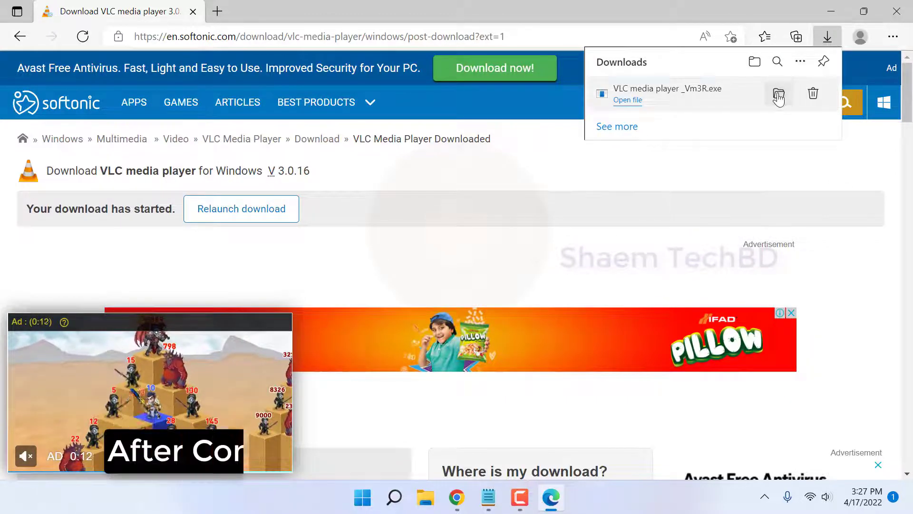
- Show the downloaded VLC media player installer in its folder and run it as administrator
click(777, 94)
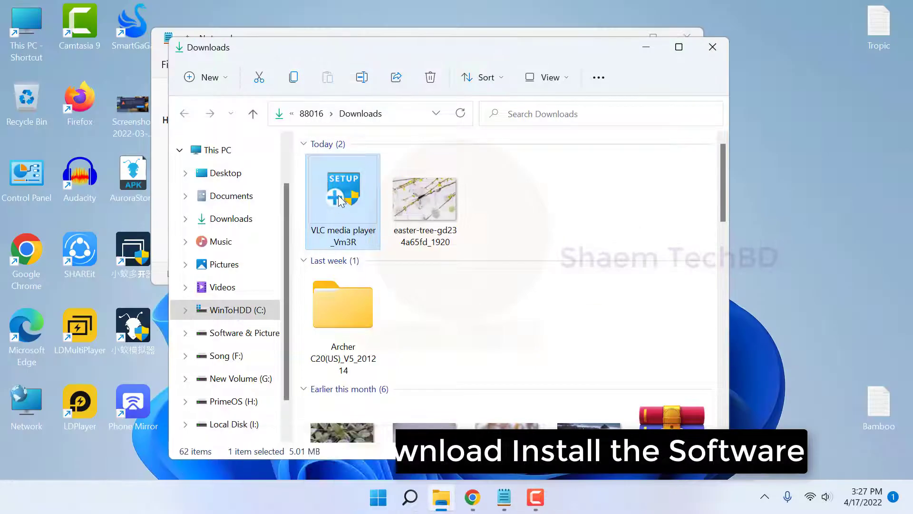
right_click(340, 200)
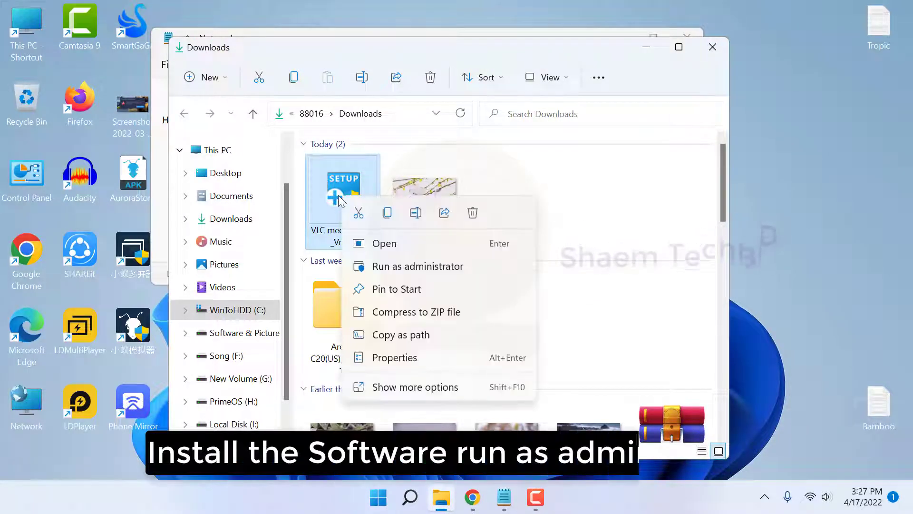
click(400, 267)
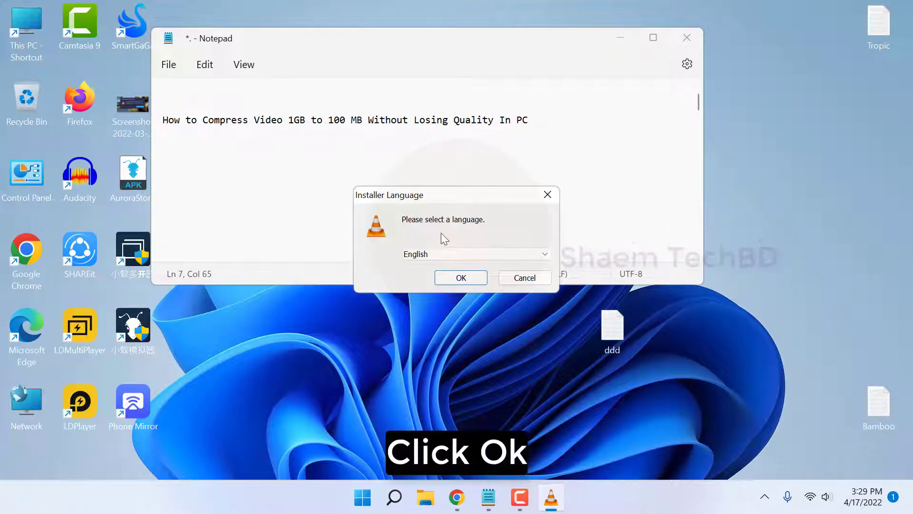
- Install VLC media player in English with the preselected components and default destination folder, and minimize the Notepad window
click(460, 278)
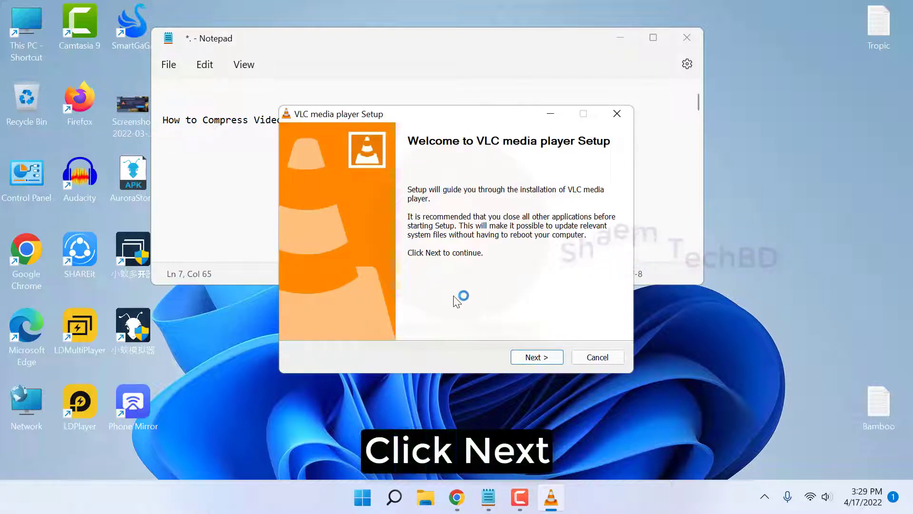
click(534, 360)
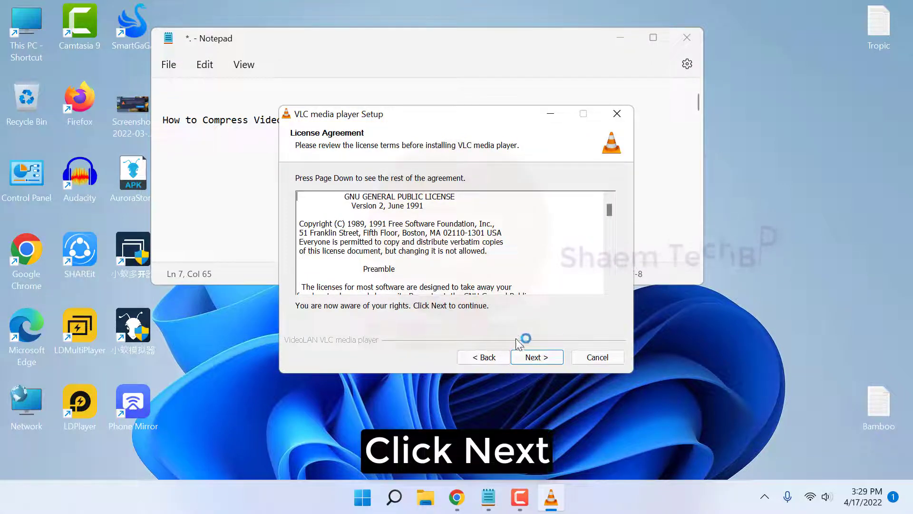
click(536, 357)
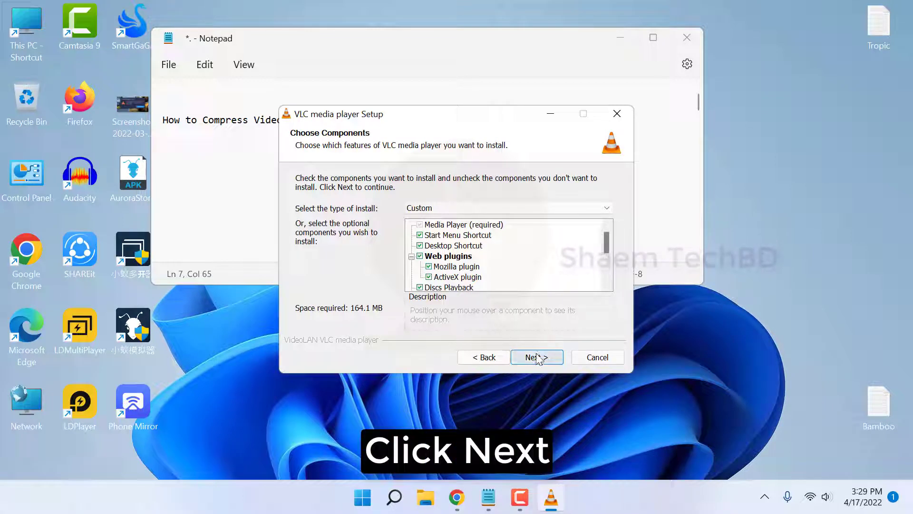
click(537, 358)
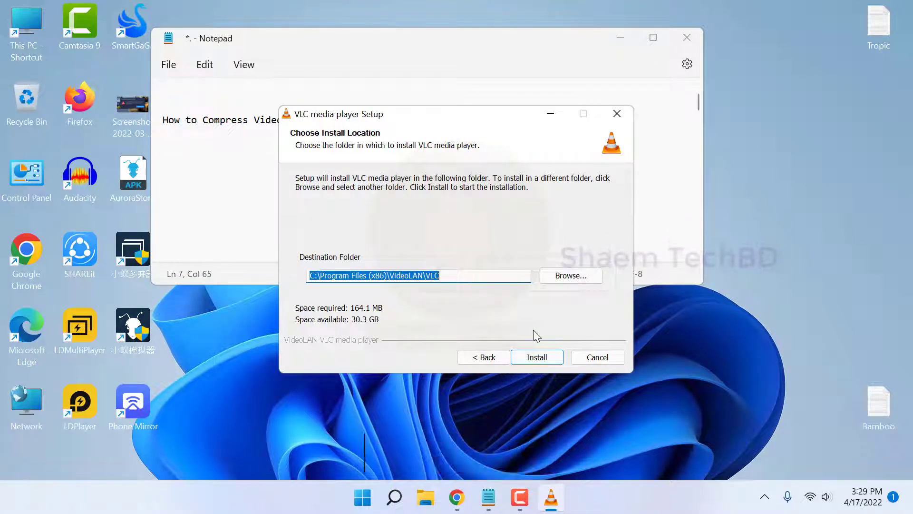
click(538, 357)
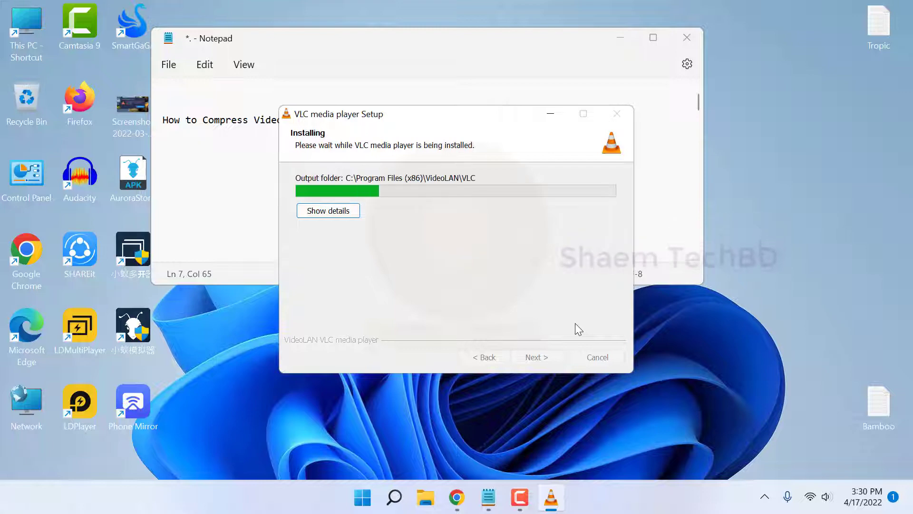
click(621, 37)
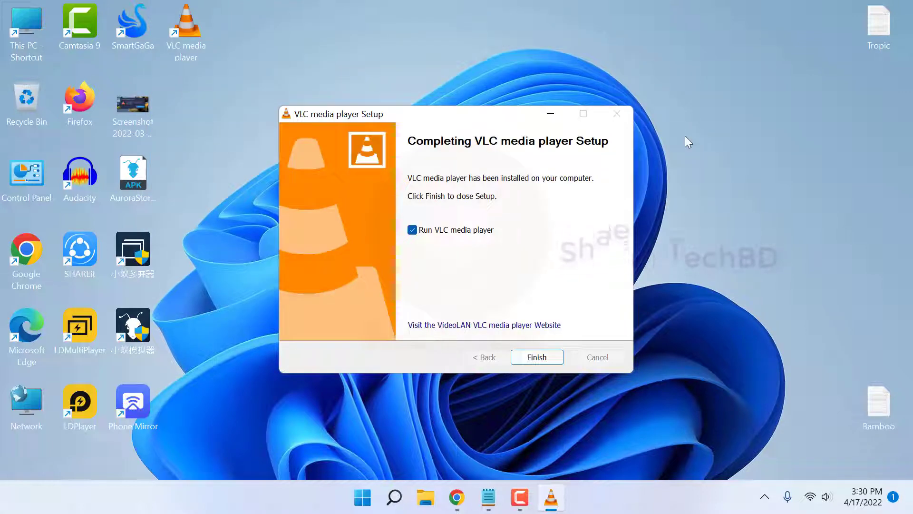
- Finish the setup with VLC launched, accept the default network access policy, and close the player
click(535, 357)
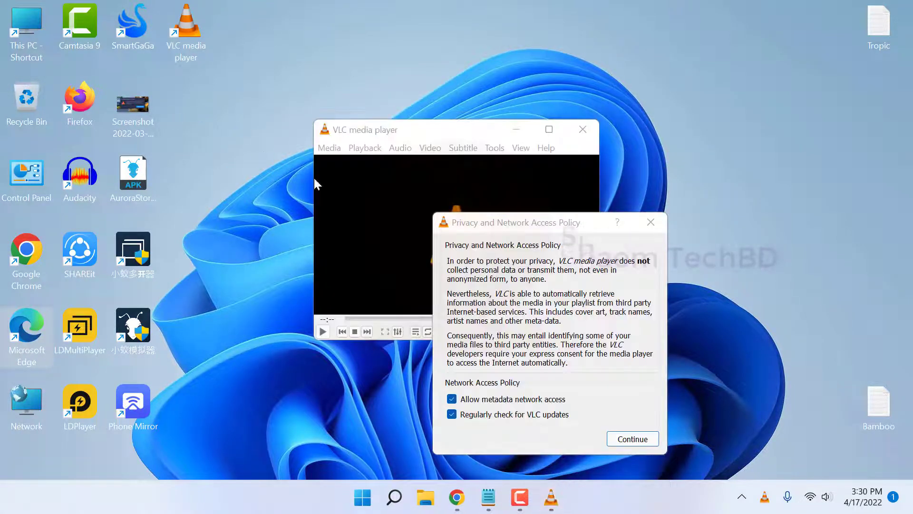
click(622, 439)
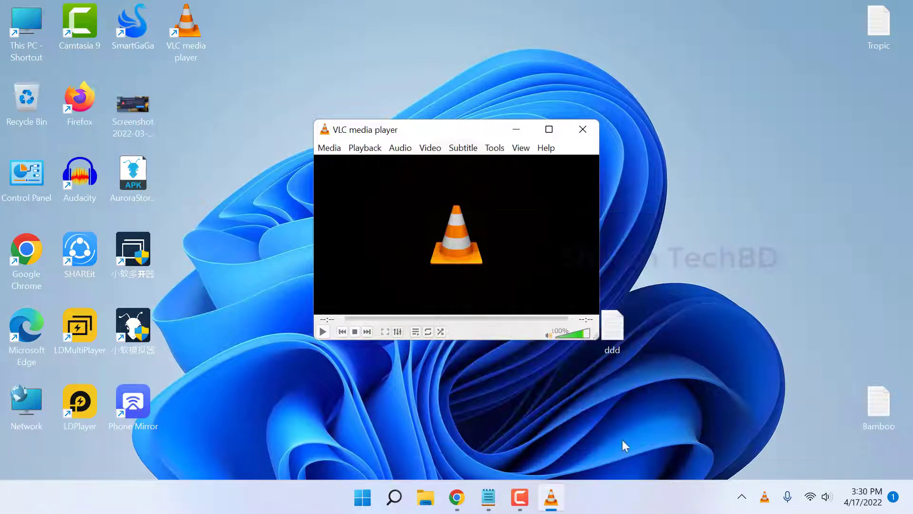
click(585, 129)
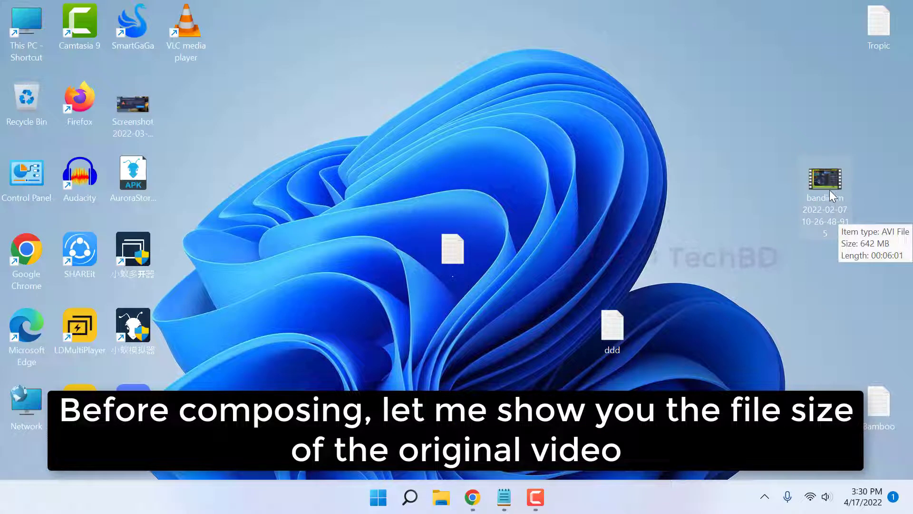
- Check the file size and video details in the properties of the bandicam video on the desktop
right_click(830, 190)
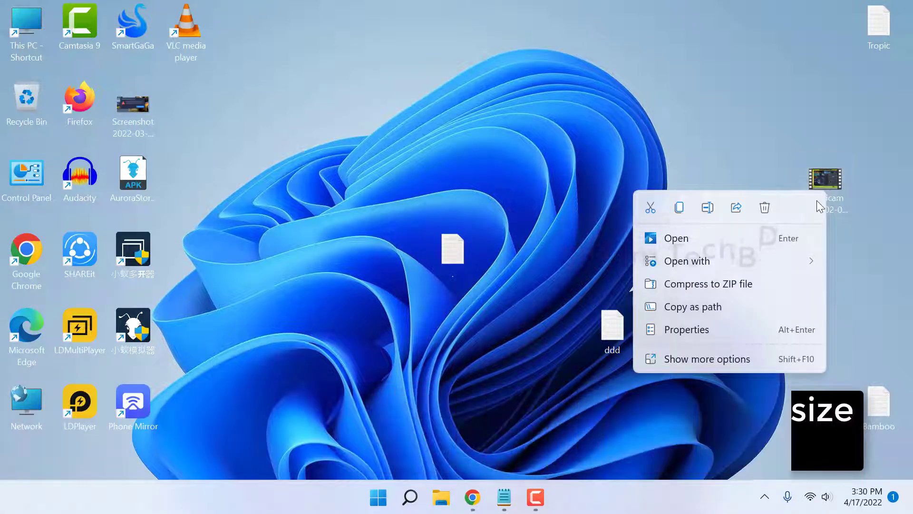
click(706, 329)
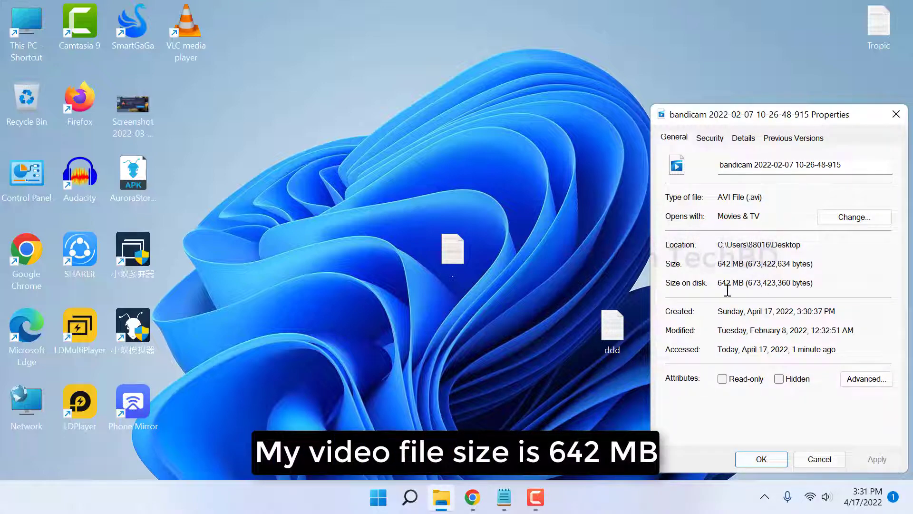
click(747, 139)
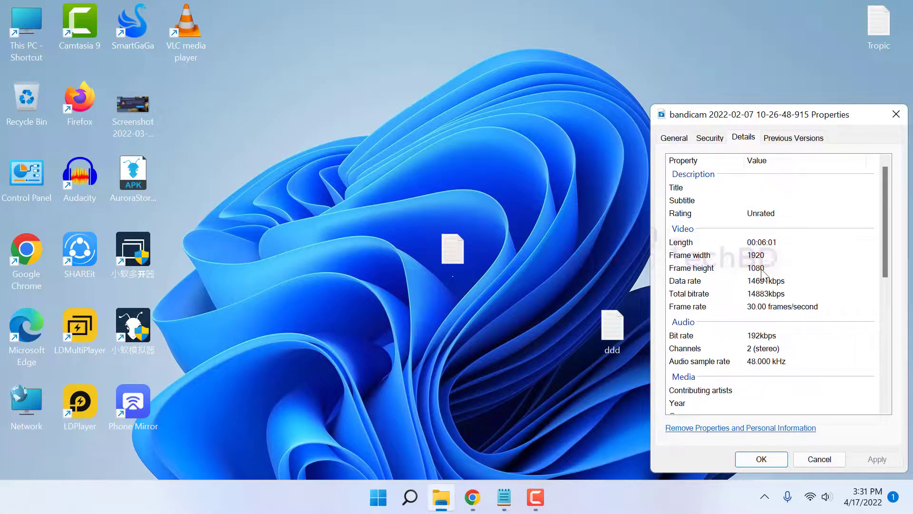
click(897, 114)
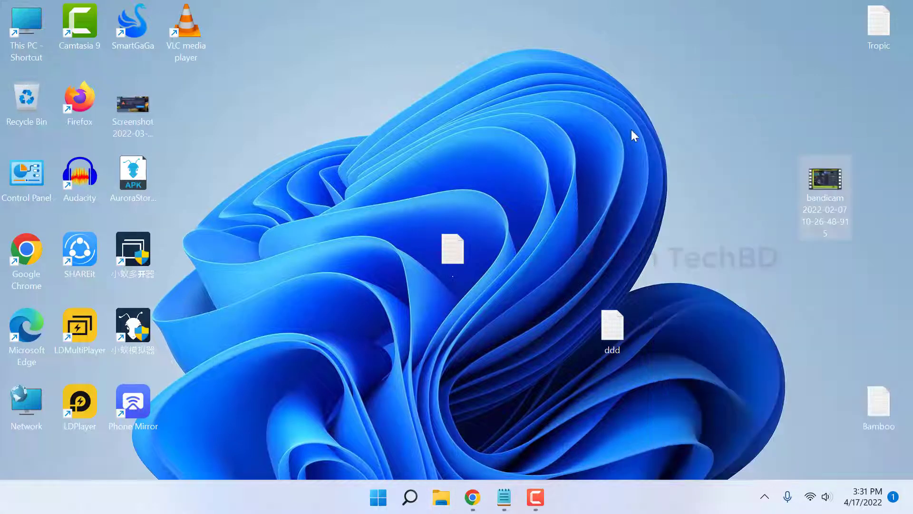
double_click(190, 37)
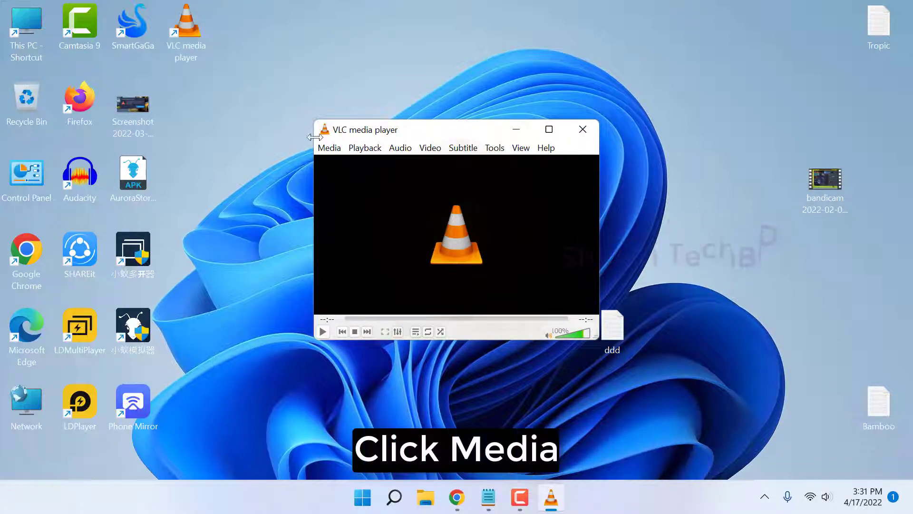
click(331, 148)
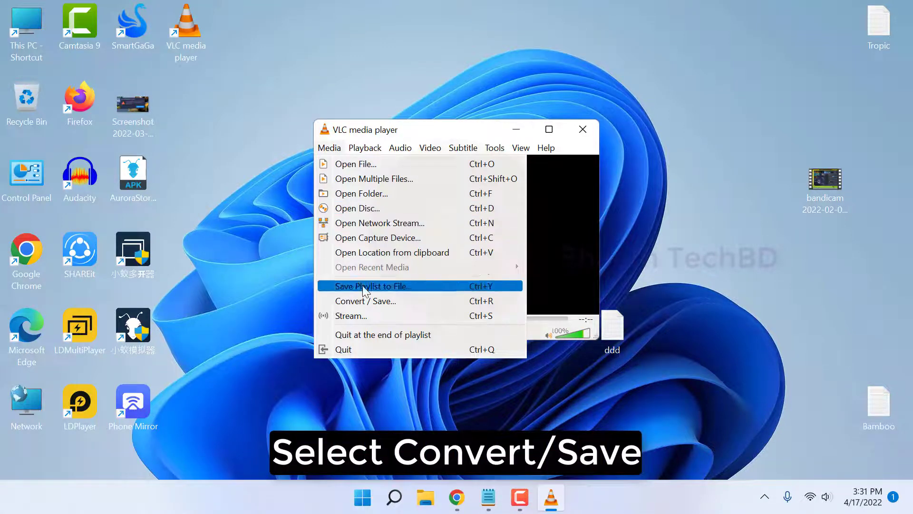
click(356, 302)
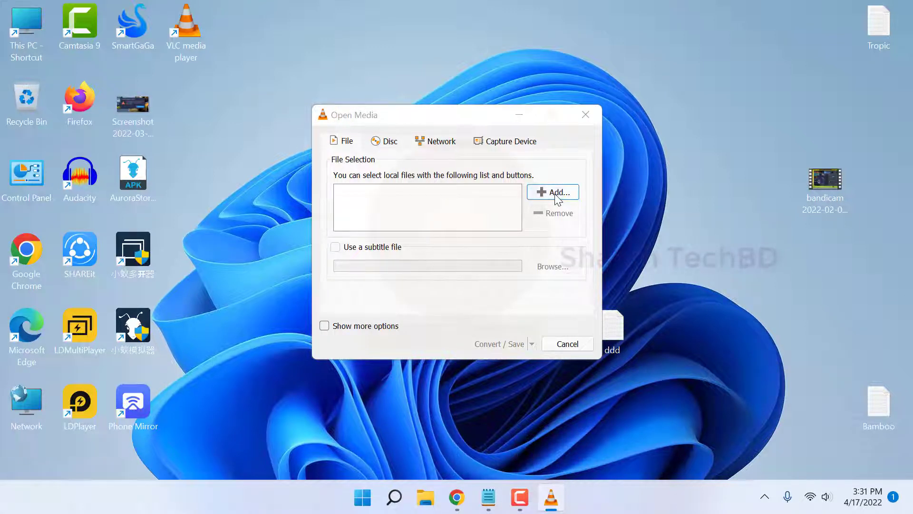
click(558, 195)
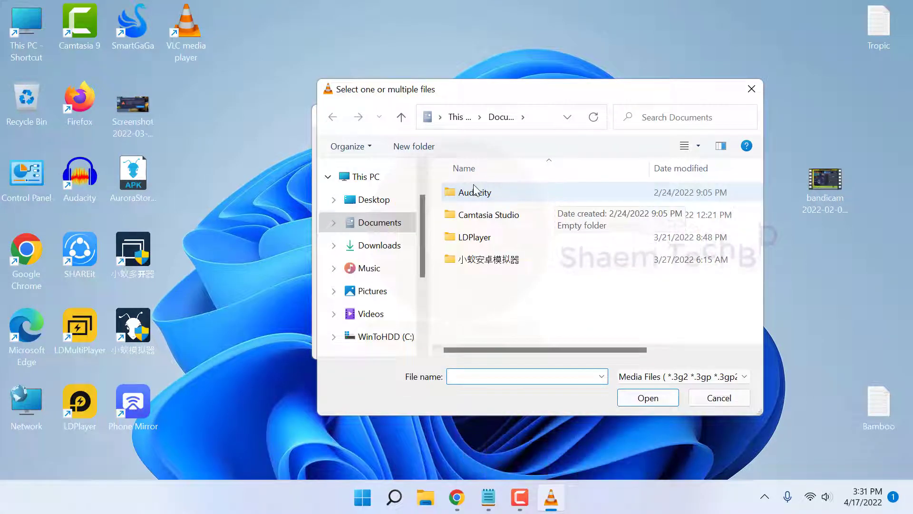
click(357, 202)
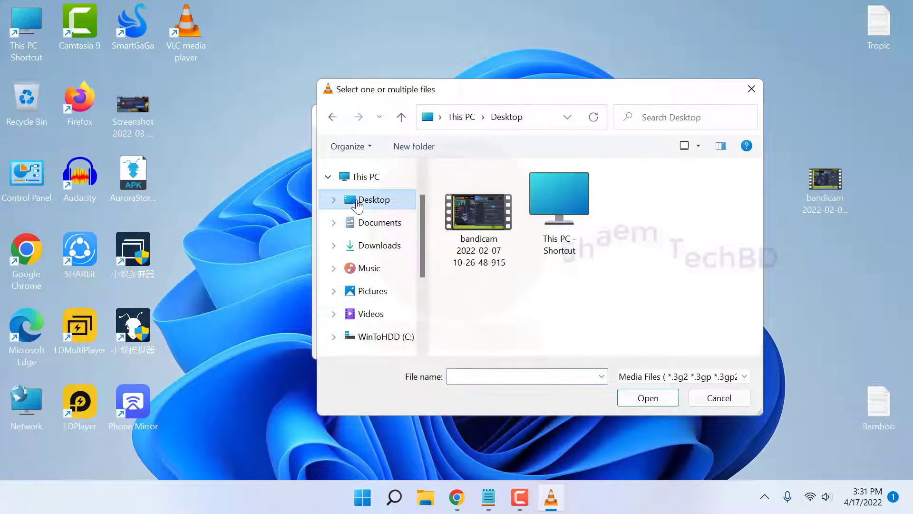
double_click(497, 221)
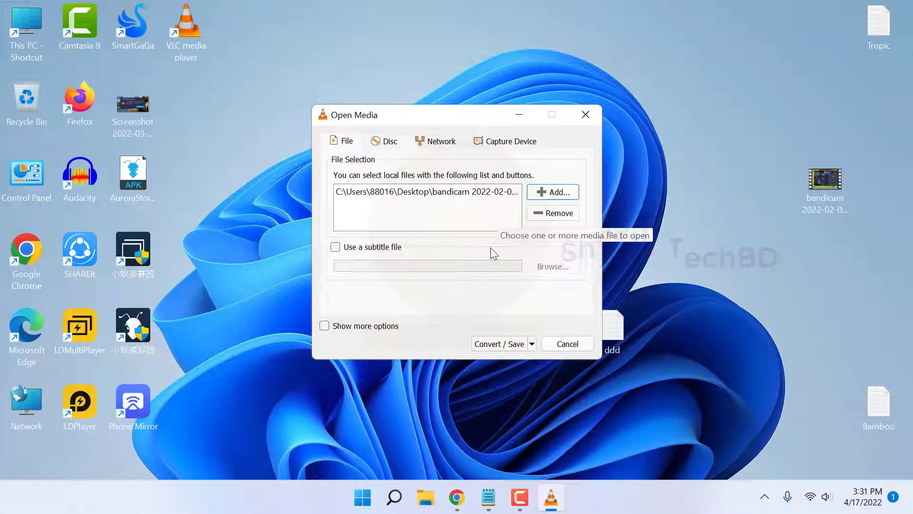
- Proceed to the conversion settings and set the output profile to Video for Youtube HD
click(493, 344)
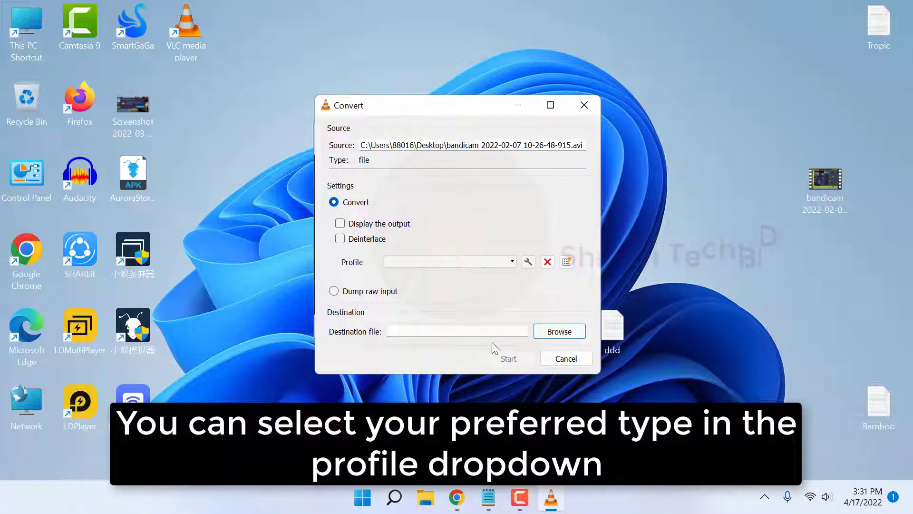
click(512, 262)
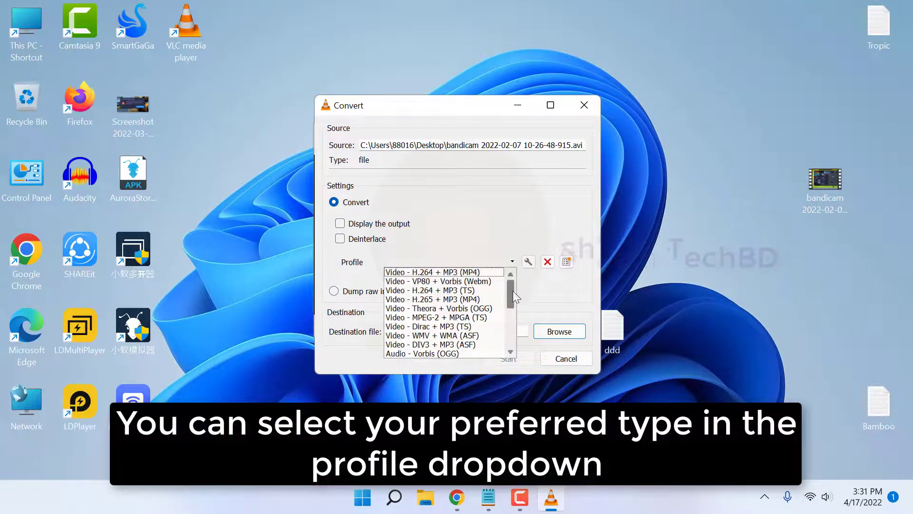
drag(513, 292, 513, 355)
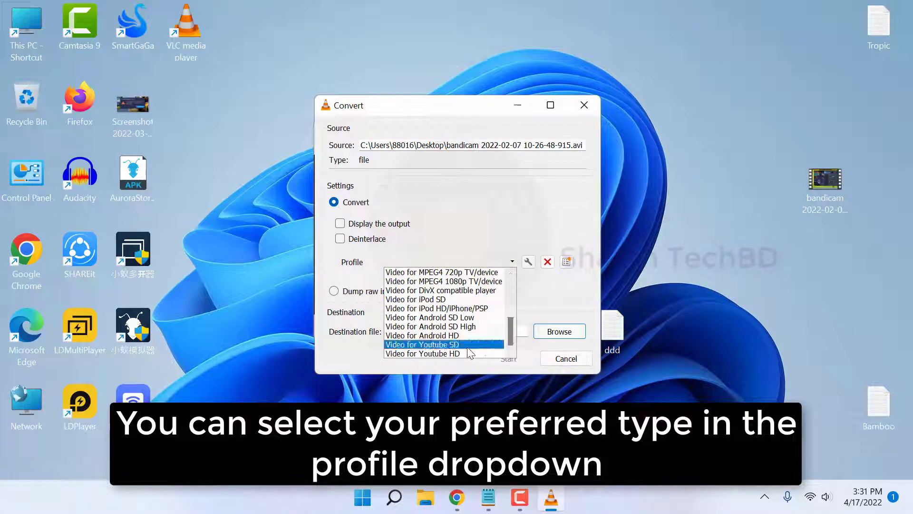
click(418, 353)
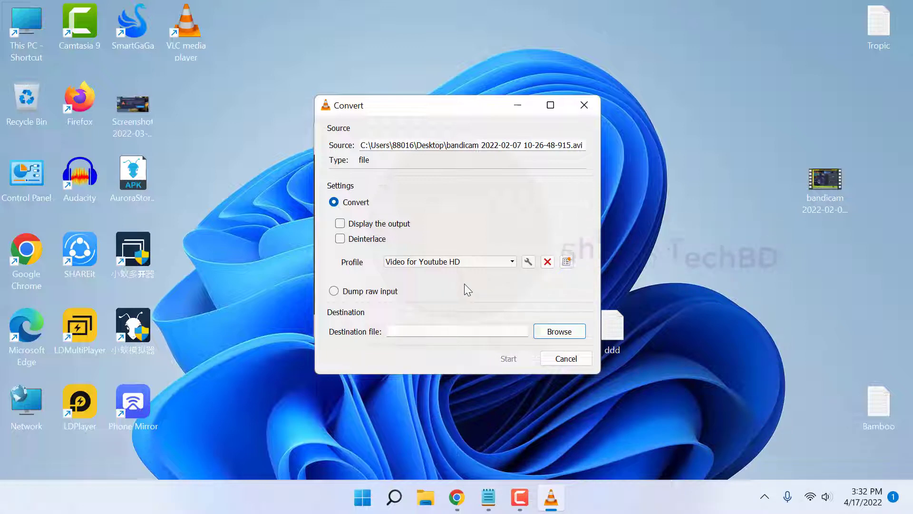
- Set the conversion's destination to an MP4 file named "New Video" on the Desktop
click(569, 336)
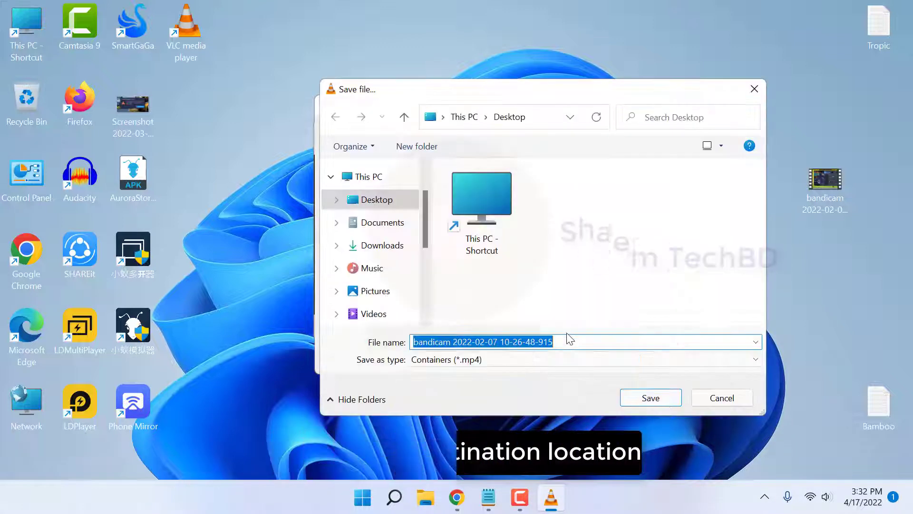
click(383, 204)
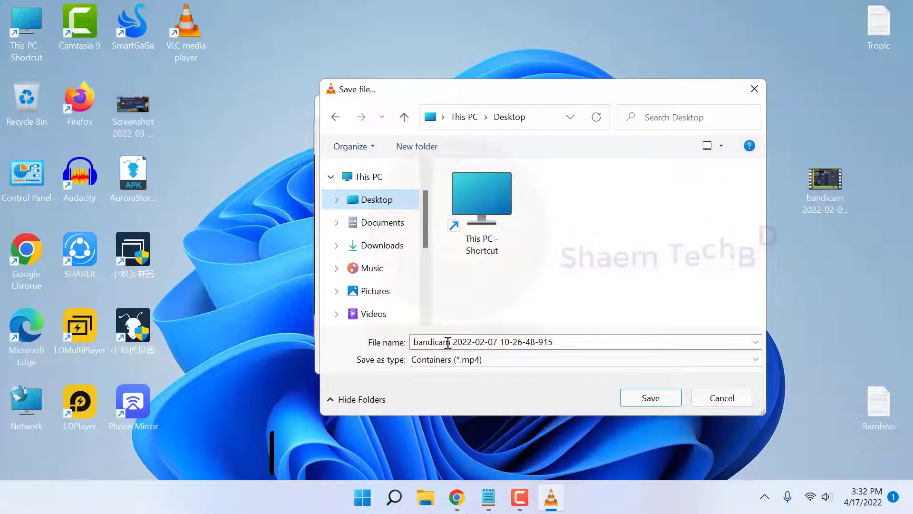
click(559, 343)
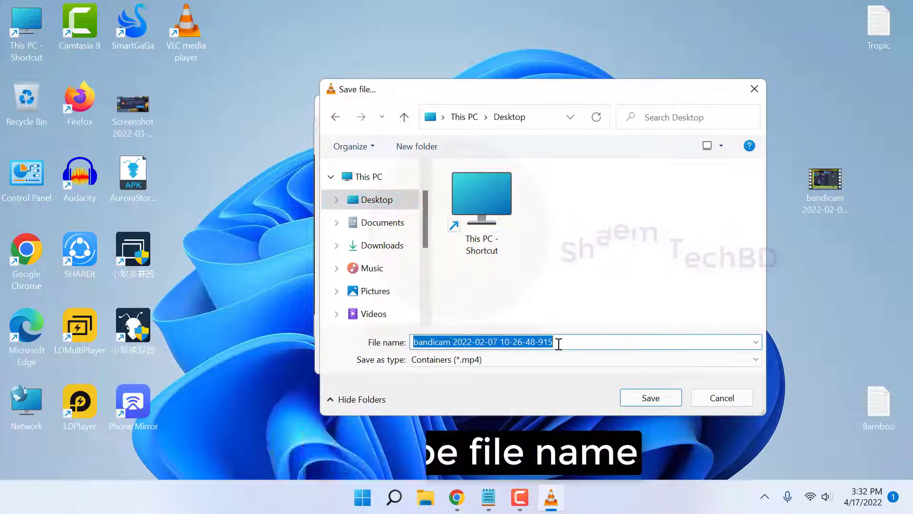
text(New)
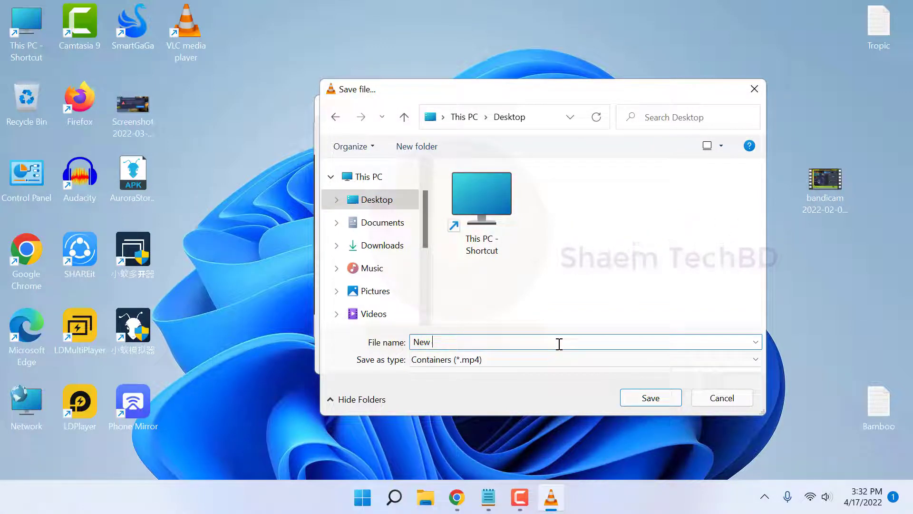
text( Video)
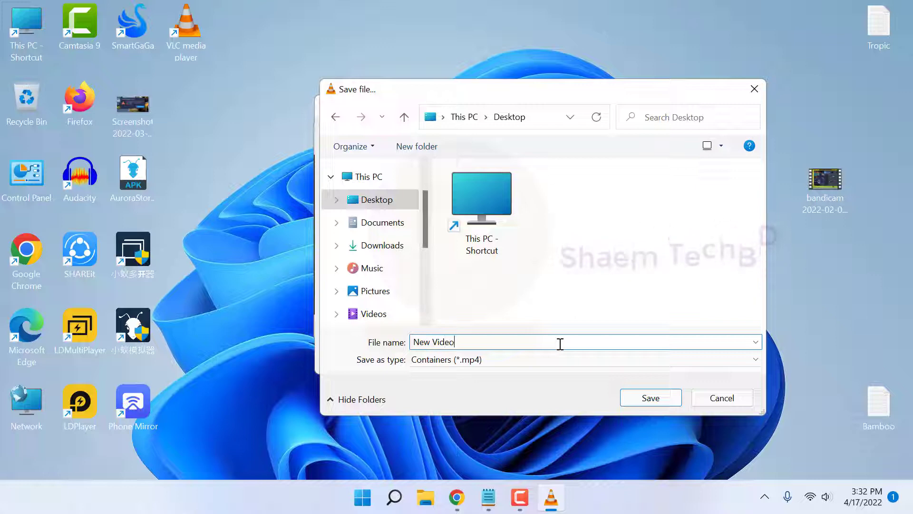
click(659, 397)
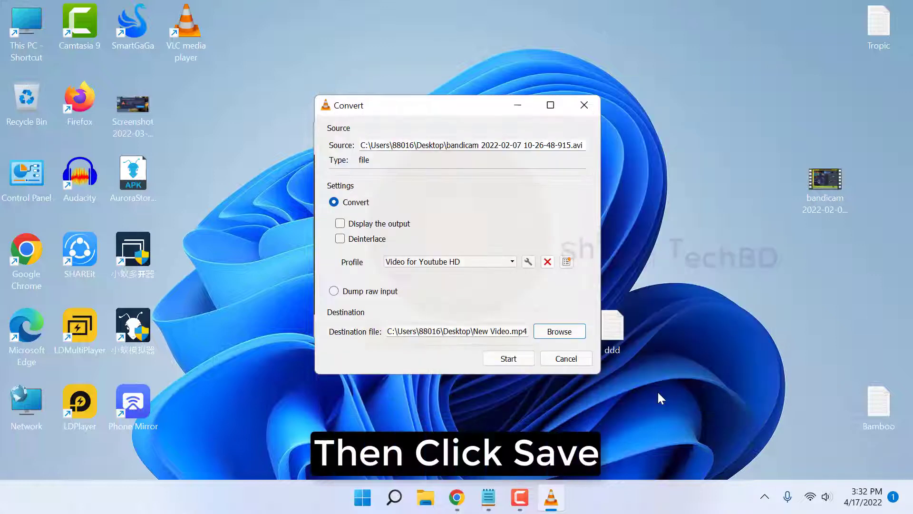
- Run the conversion to completion and close VLC media player
click(507, 361)
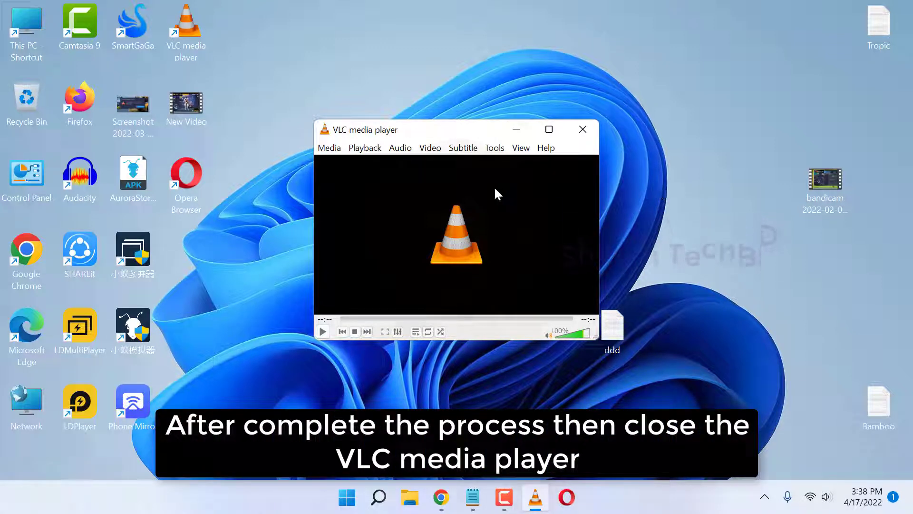
click(586, 127)
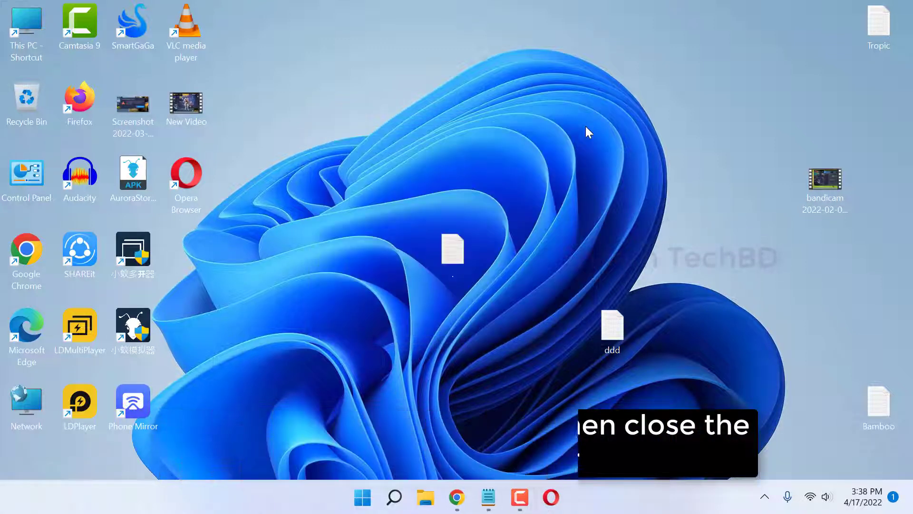
- Check the file size and video details in the properties of "New Video" on the desktop
right_click(183, 105)
click(230, 241)
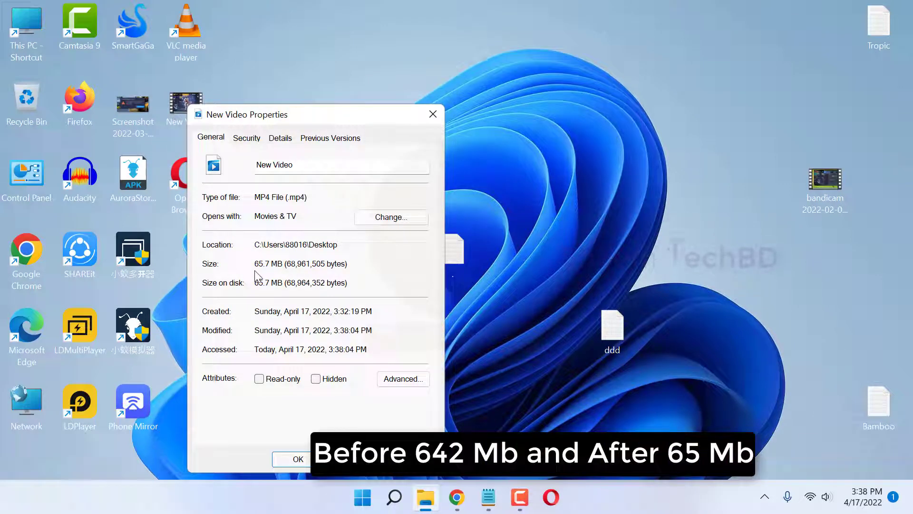
click(279, 138)
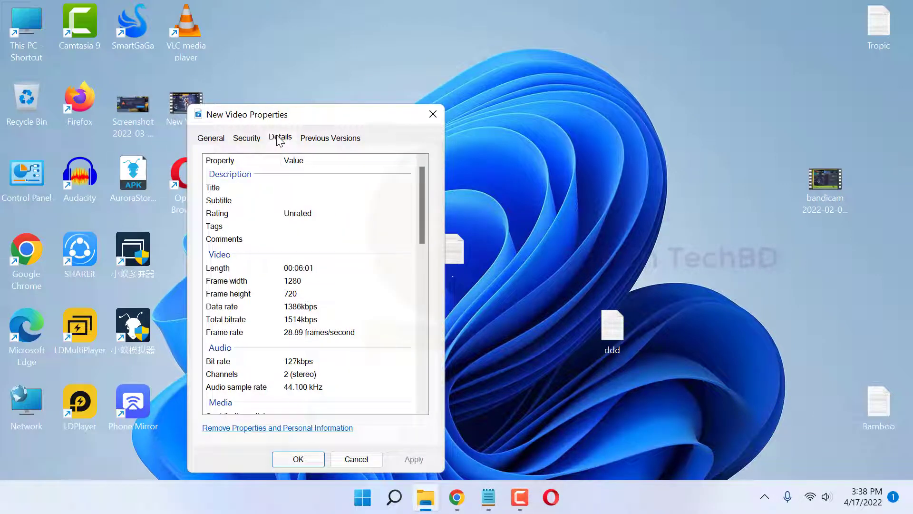
click(222, 139)
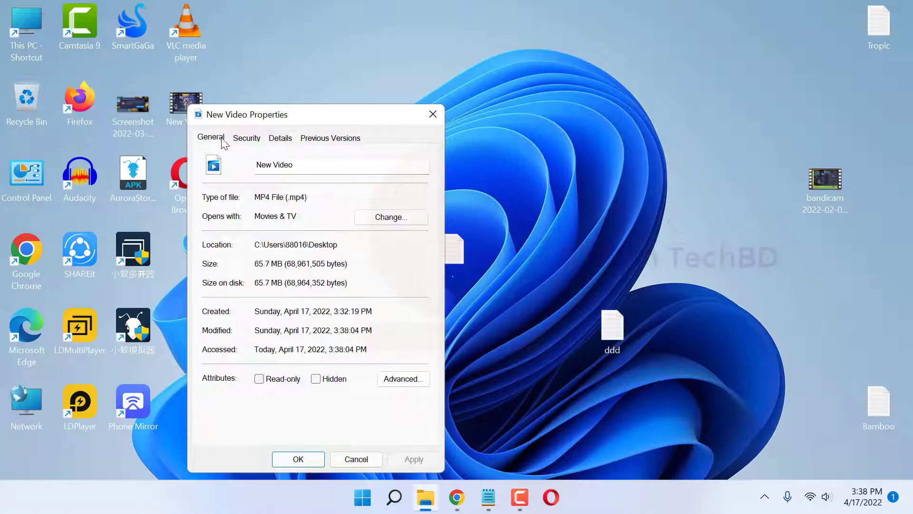
click(430, 115)
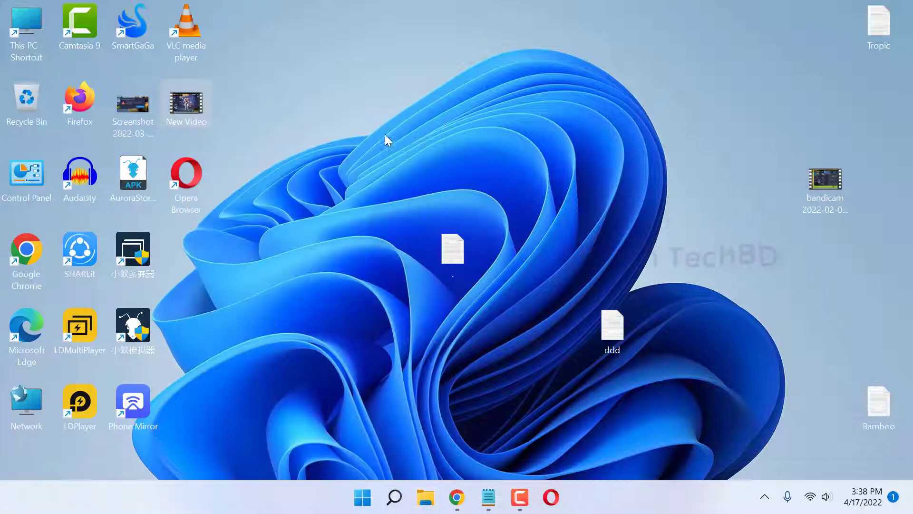
- Play the original bandicam video in Movies & TV, close it, and play "New Video" in the same app to compare quality
click(821, 181)
double_click(821, 180)
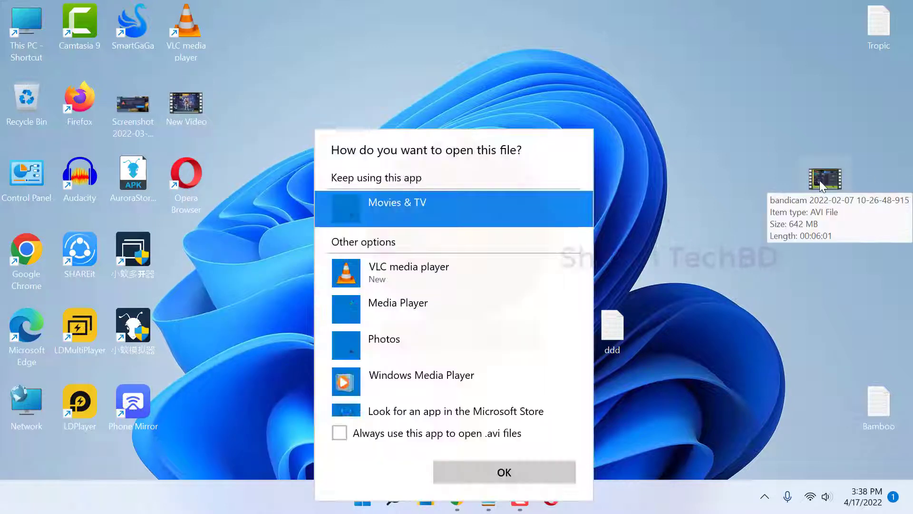
click(492, 476)
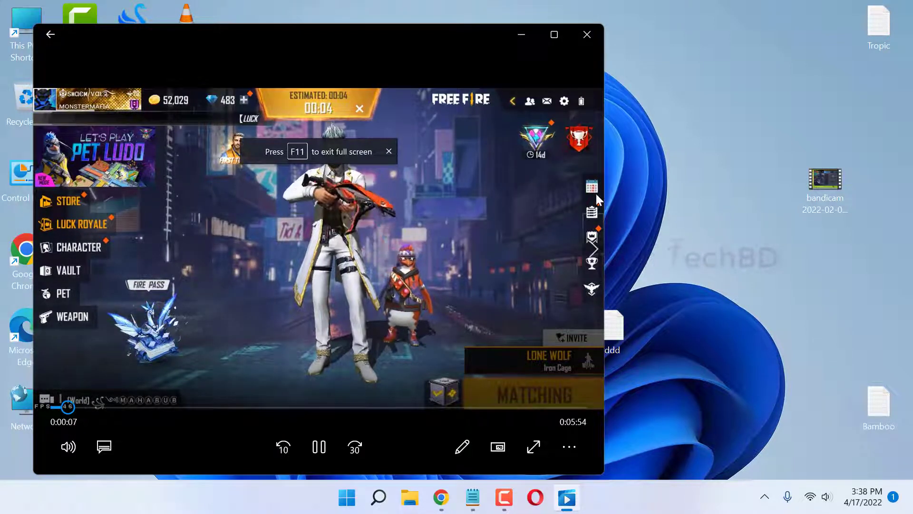
click(585, 35)
double_click(187, 107)
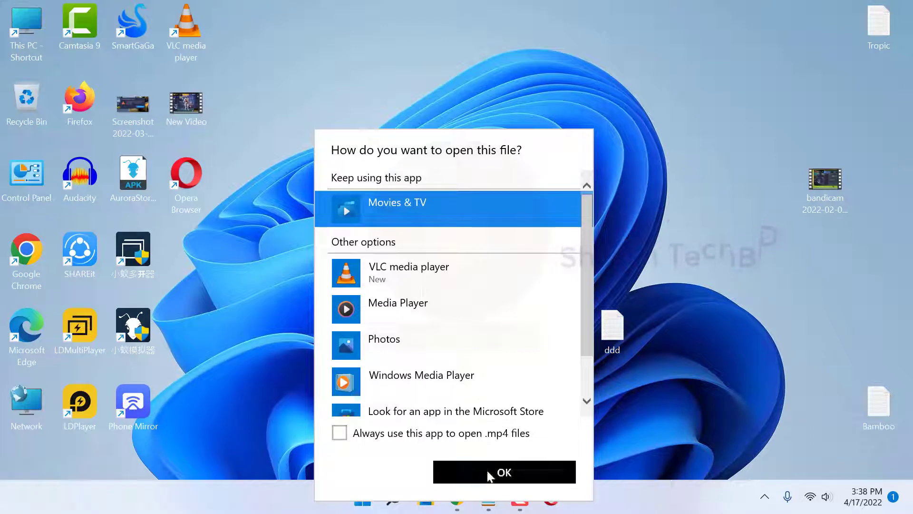
click(488, 471)
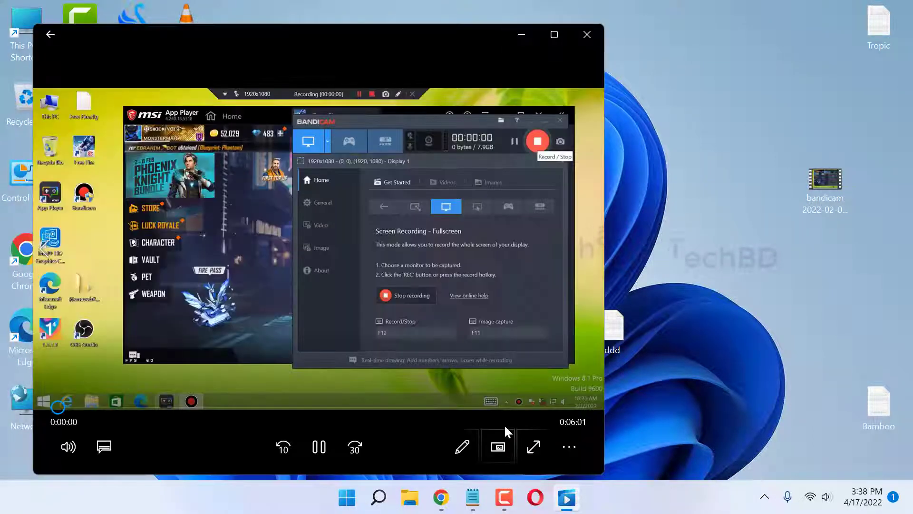